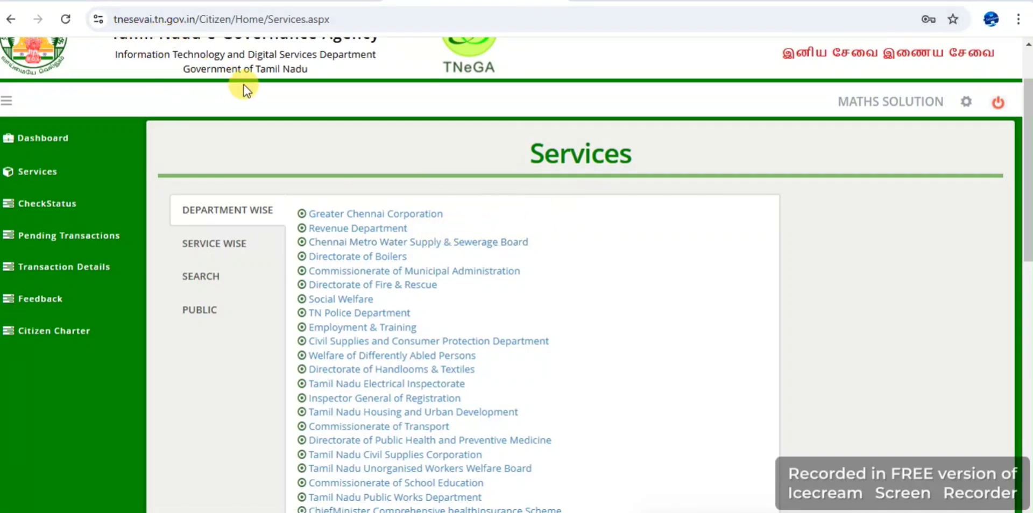
Step: Open the Revenue Department's REV-101 Community certificate service and proceed past its instructions to the applicant search form
left_click(356, 229)
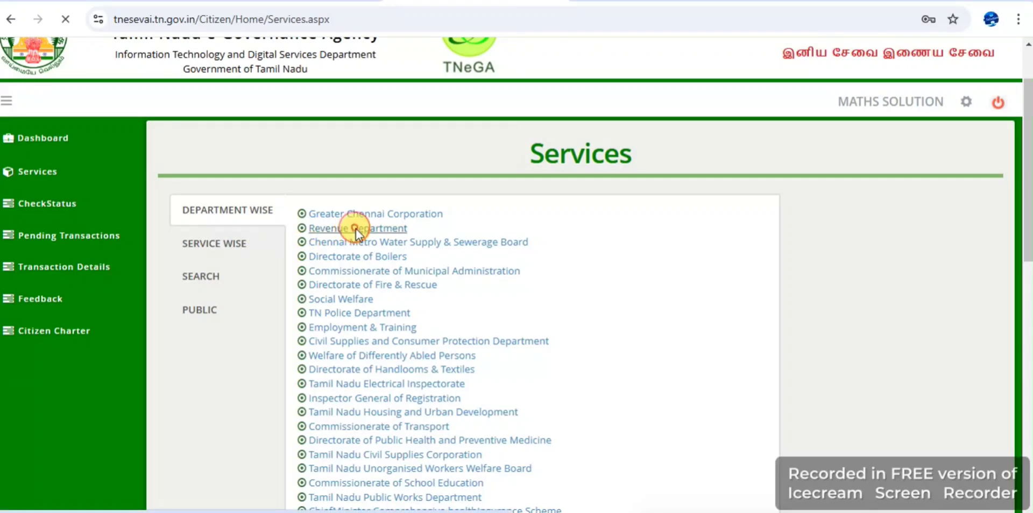
scroll(394, 263, "down", 3)
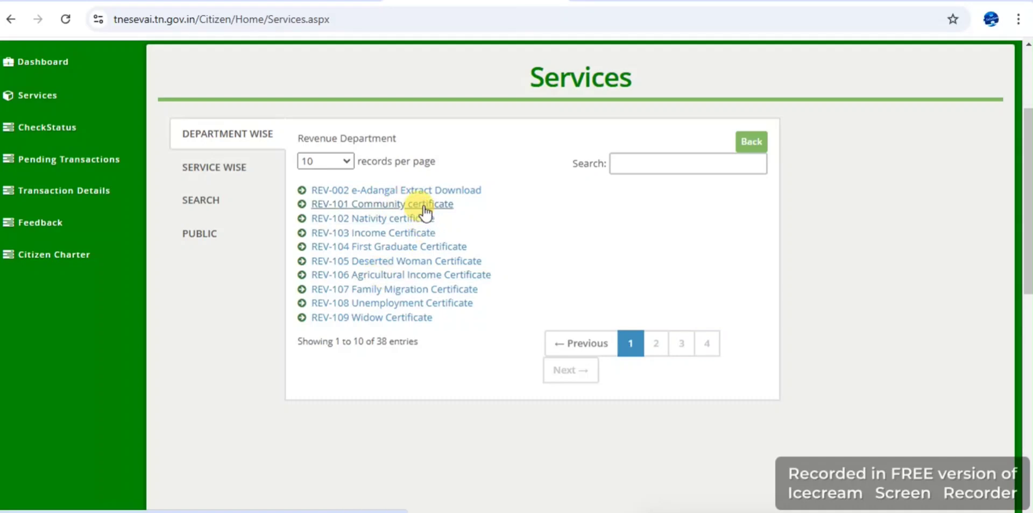
left_click(422, 205)
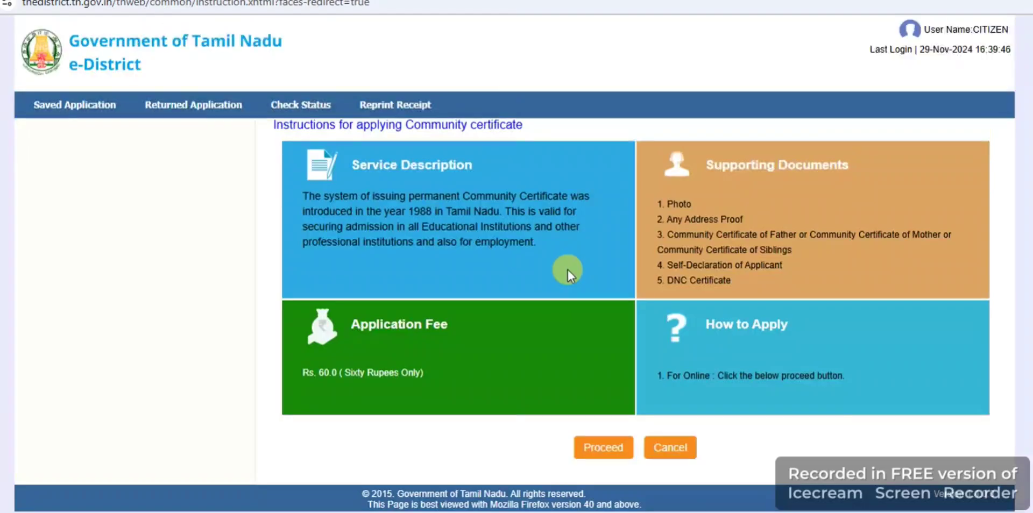
left_click(618, 451)
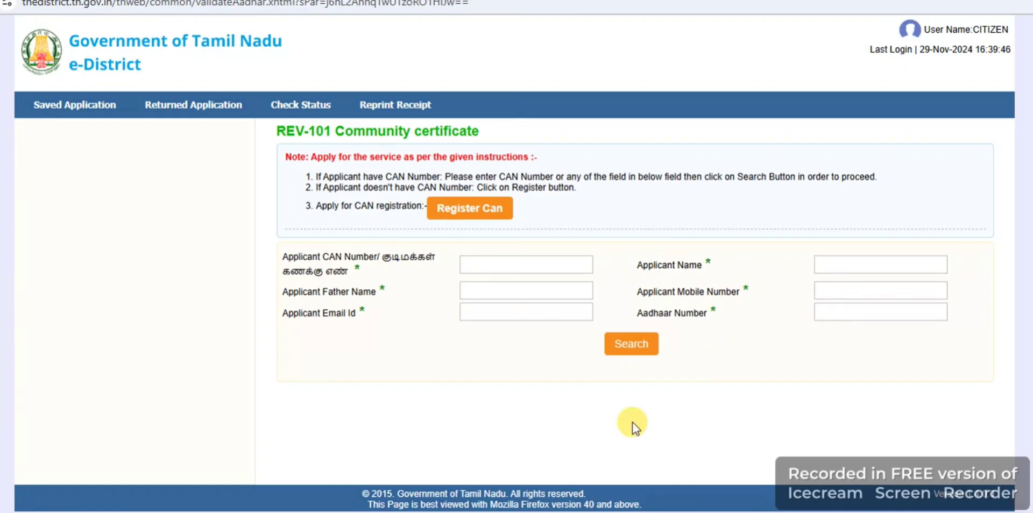
Step: Open the CAN registration form for an applicant who does not have a CAN number
left_click(839, 311)
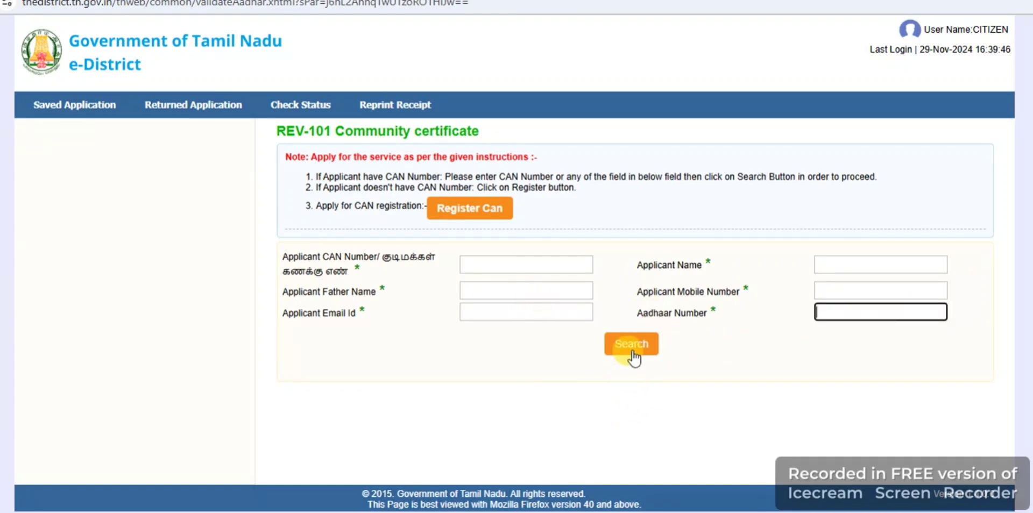
left_click(633, 407)
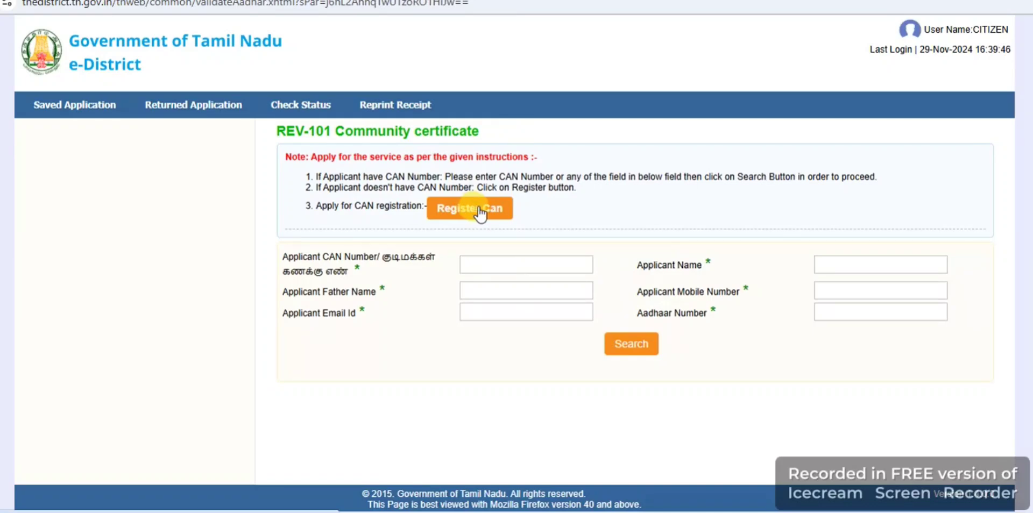
left_click(506, 210)
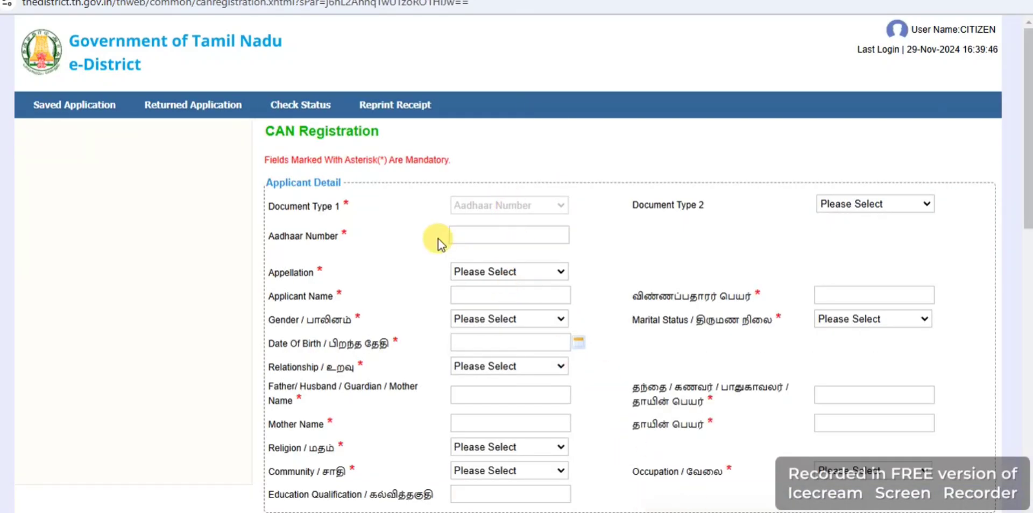
Step: Set the appellation to Thiru and enter the applicant's name in both English and Tamil
scroll(569, 224, "down", 1)
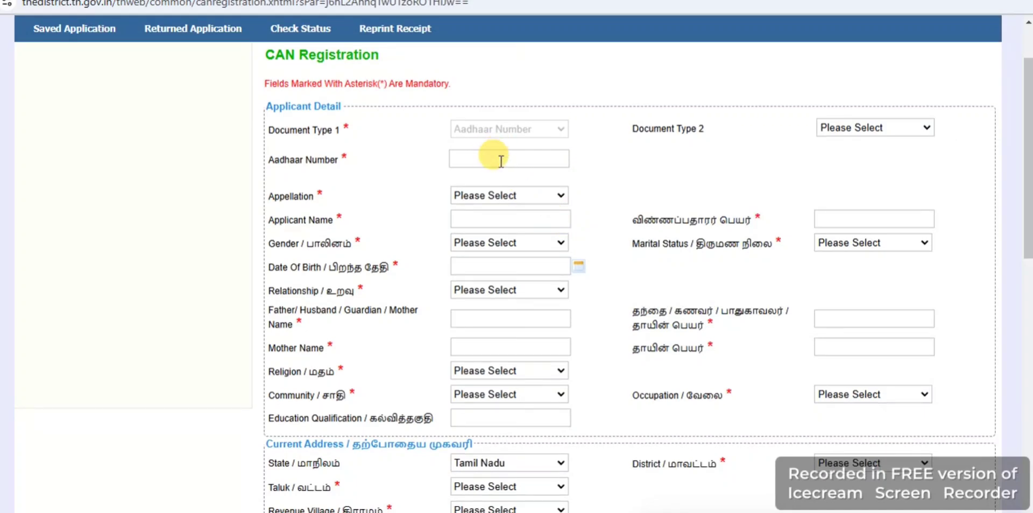
scroll(506, 157, "down", 1)
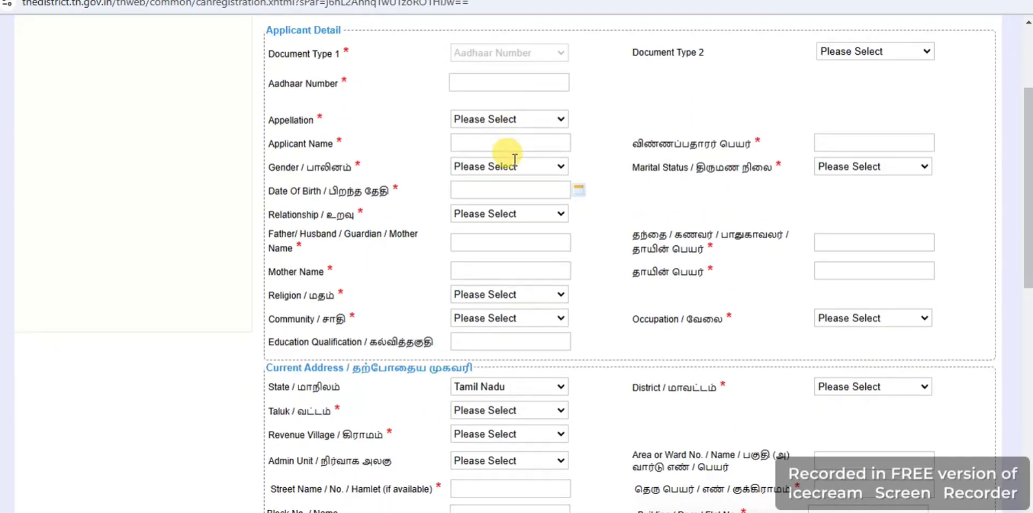
left_click(533, 119)
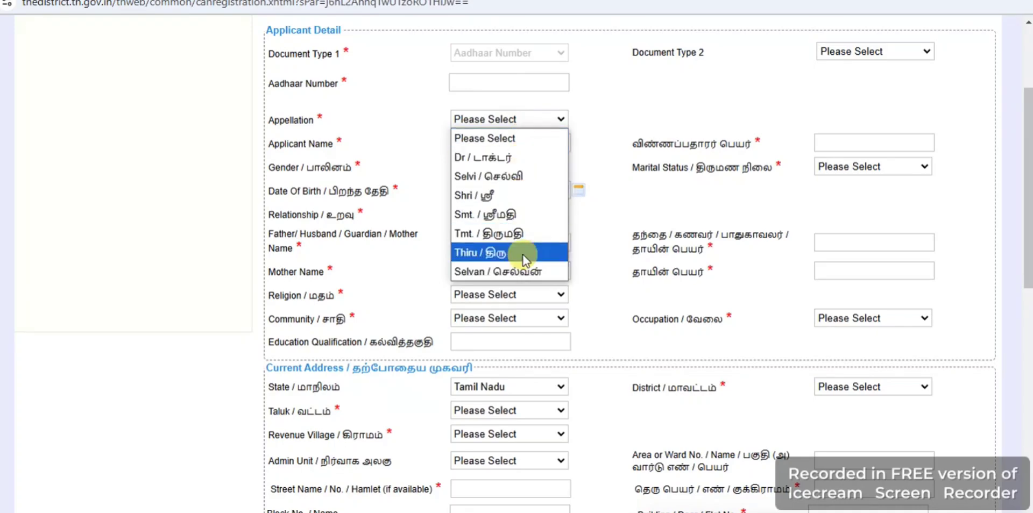
left_click(507, 251)
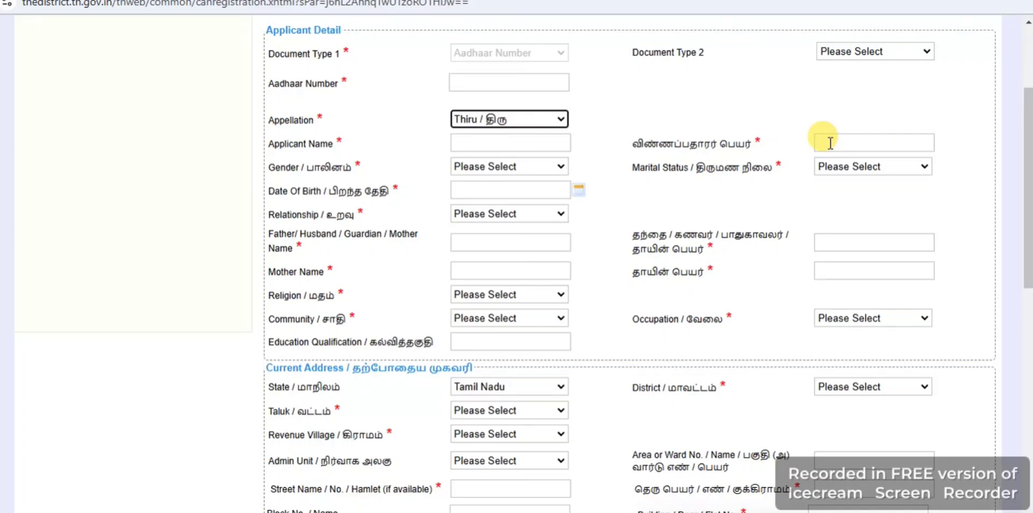
left_click(516, 139)
type("ASA")
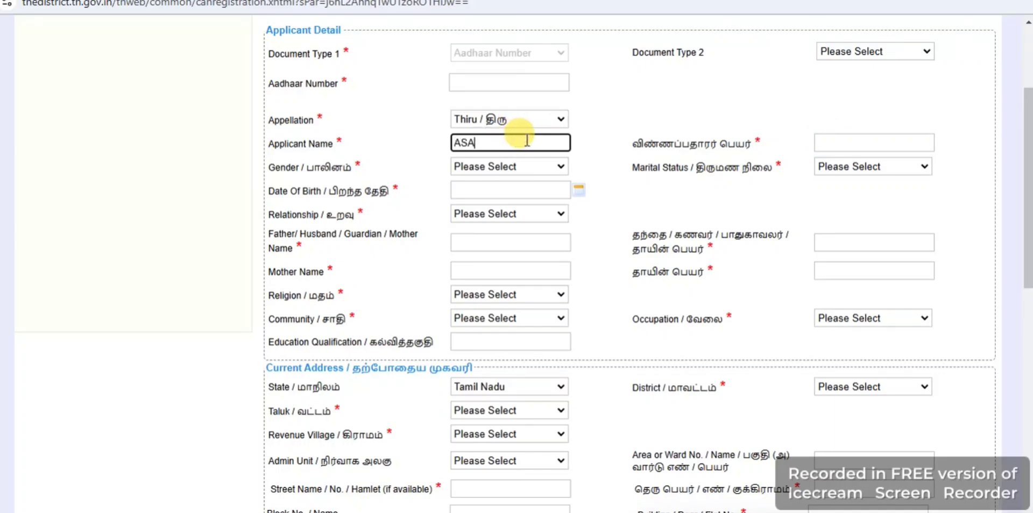
left_click_drag(485, 143, 450, 144)
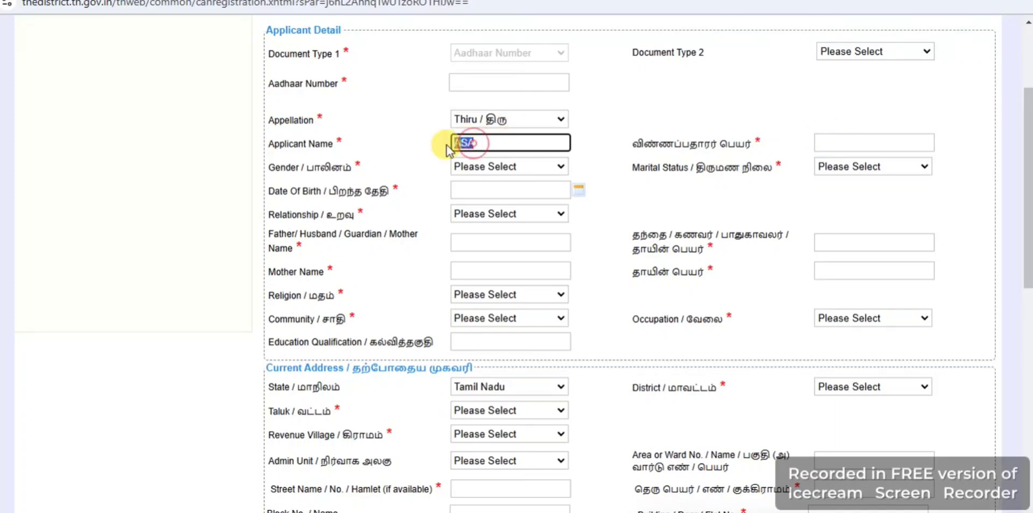
left_click(819, 144)
type("ஆசை")
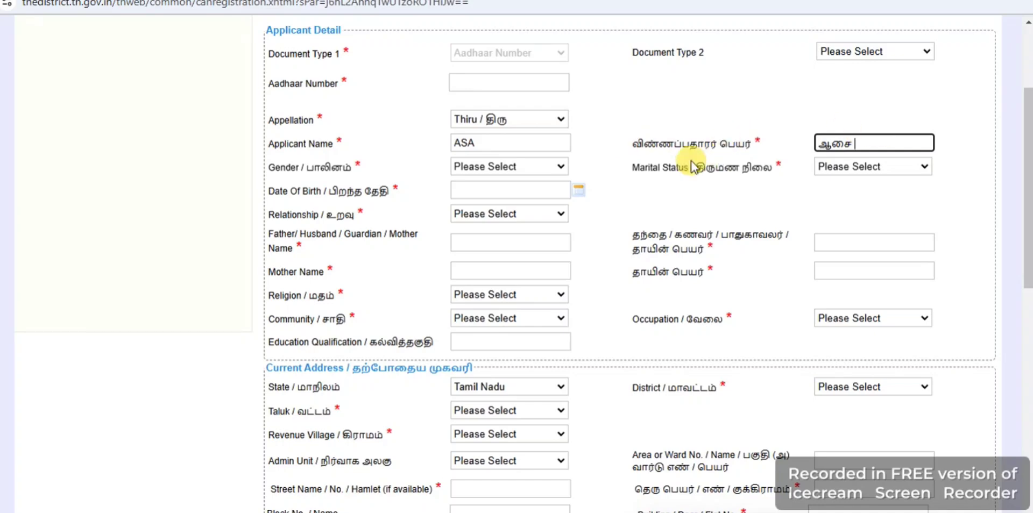
Step: Set the applicant's gender to Male and the relationship to Father in the applicant details
left_click(512, 167)
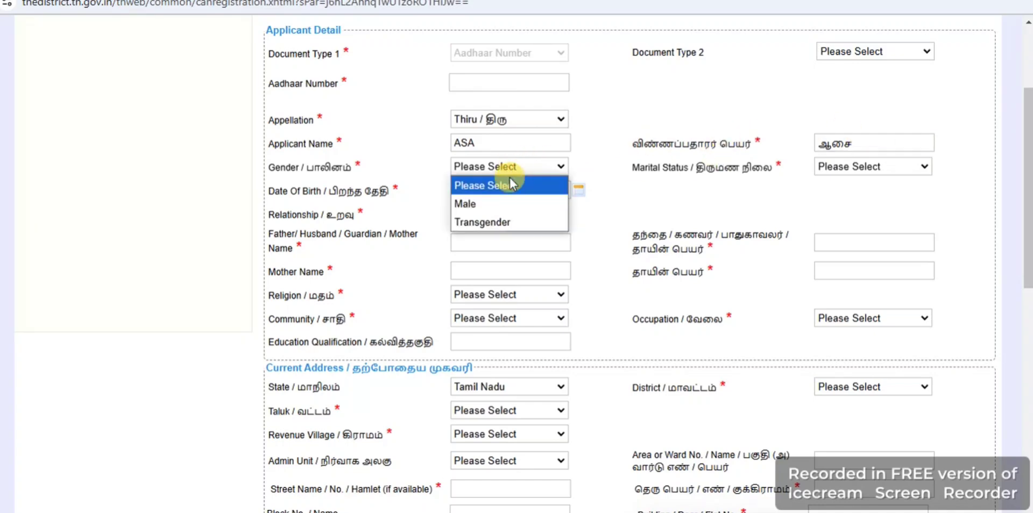
left_click(511, 204)
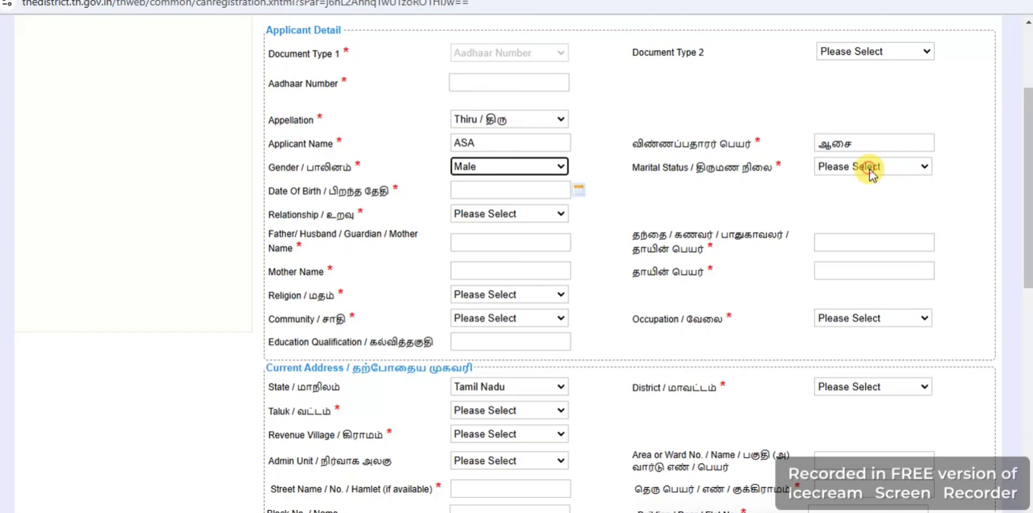
left_click(870, 168)
left_click(726, 205)
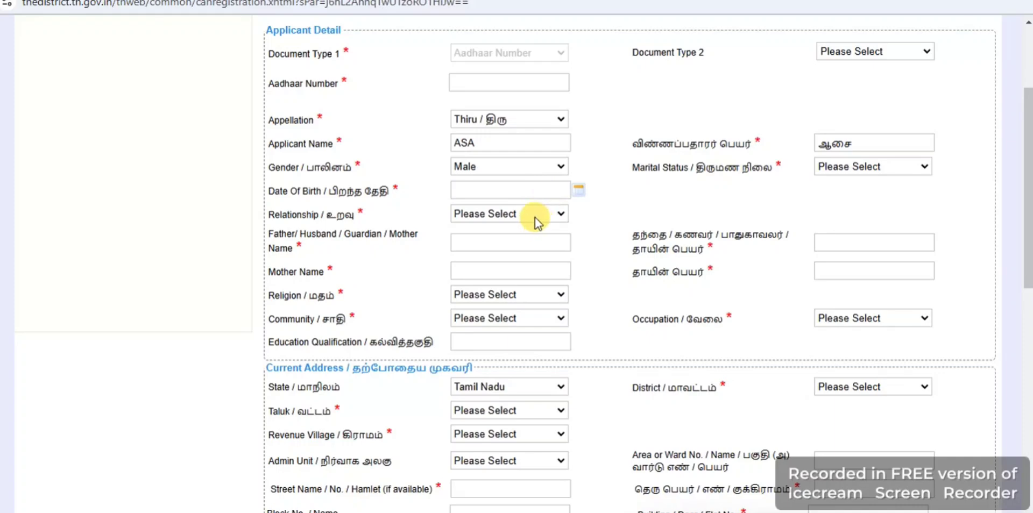
scroll(540, 211, "down", 1)
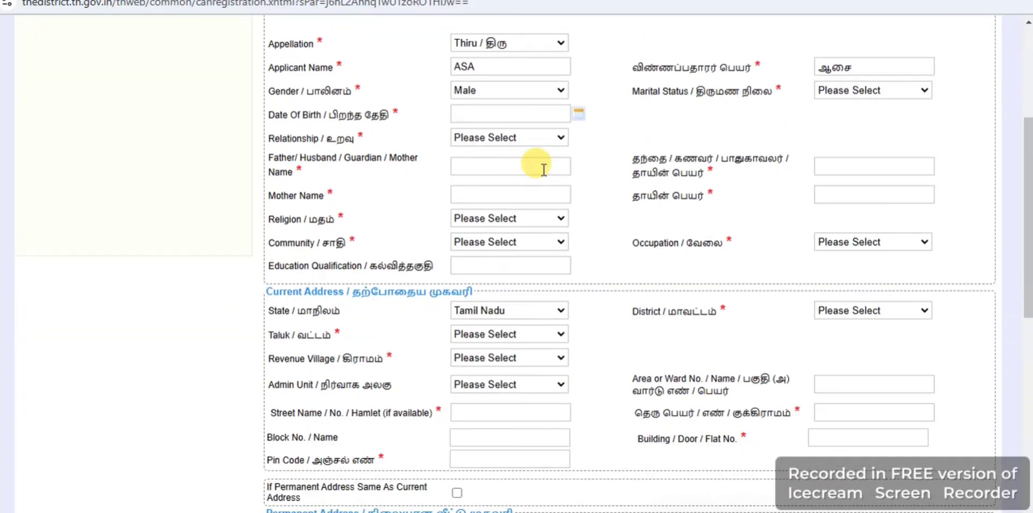
left_click(538, 138)
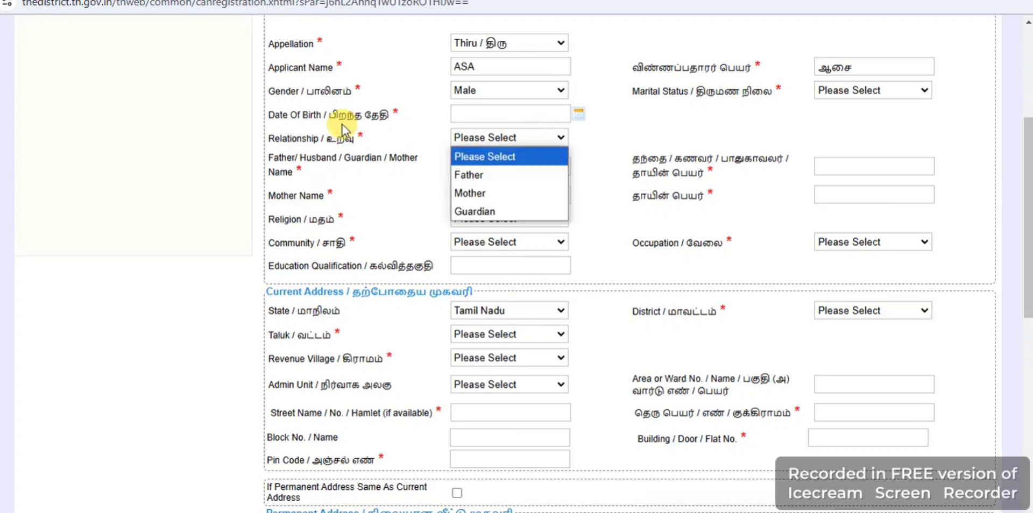
left_click(492, 176)
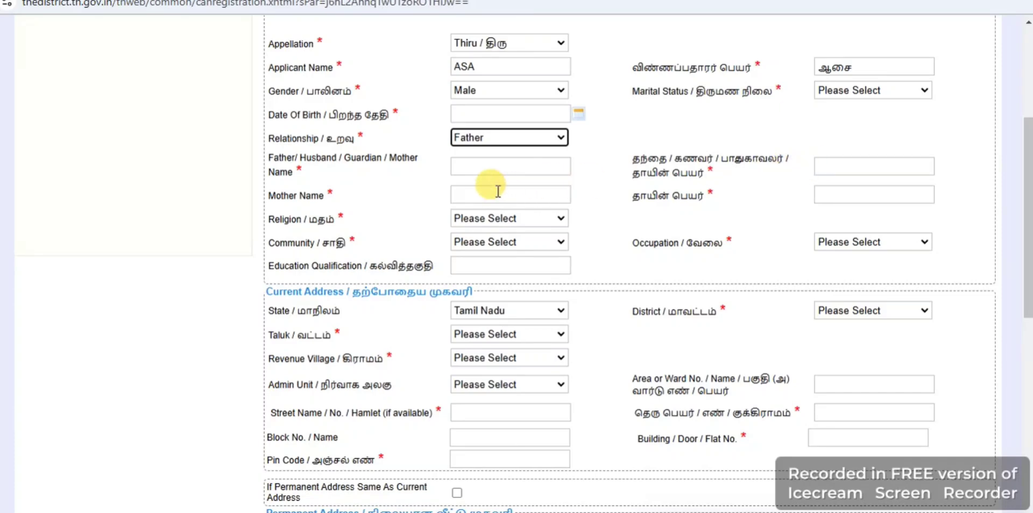
left_click(532, 232)
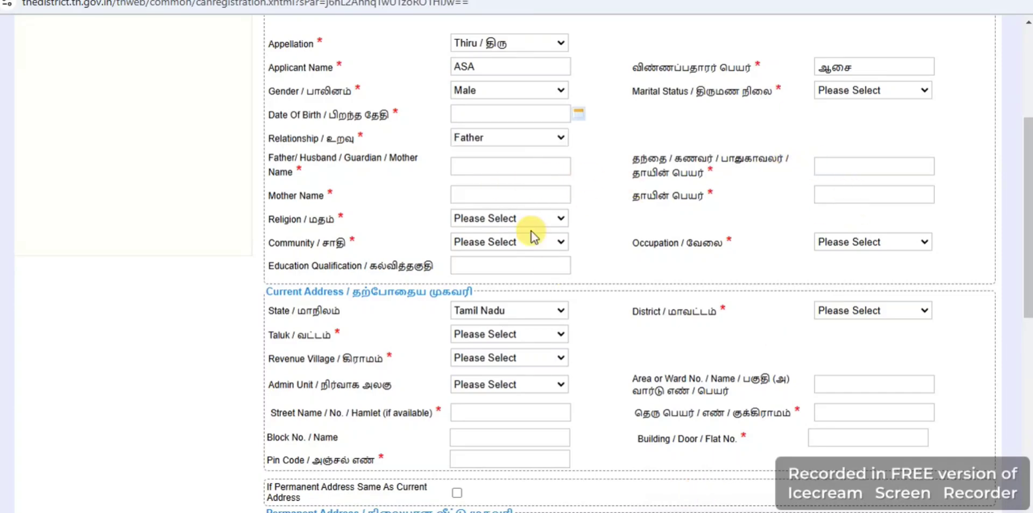
Step: Set the applicant's religion to Hindu and look through the available community options
scroll(516, 204, "down", 1)
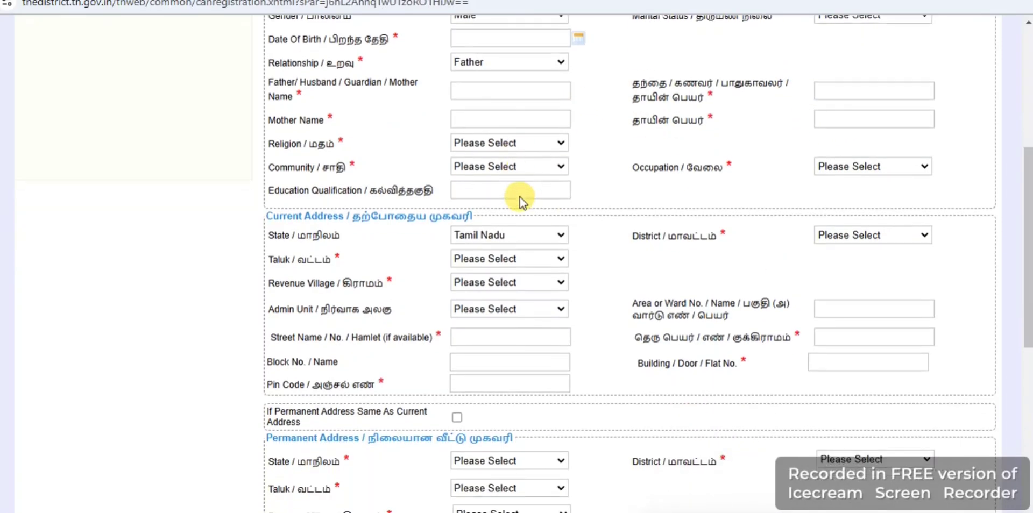
left_click(522, 142)
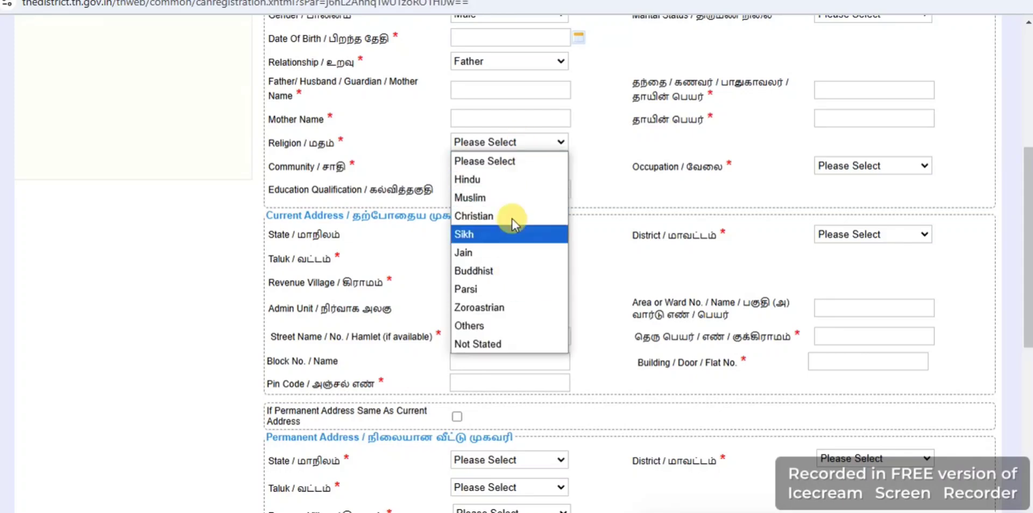
left_click(519, 182)
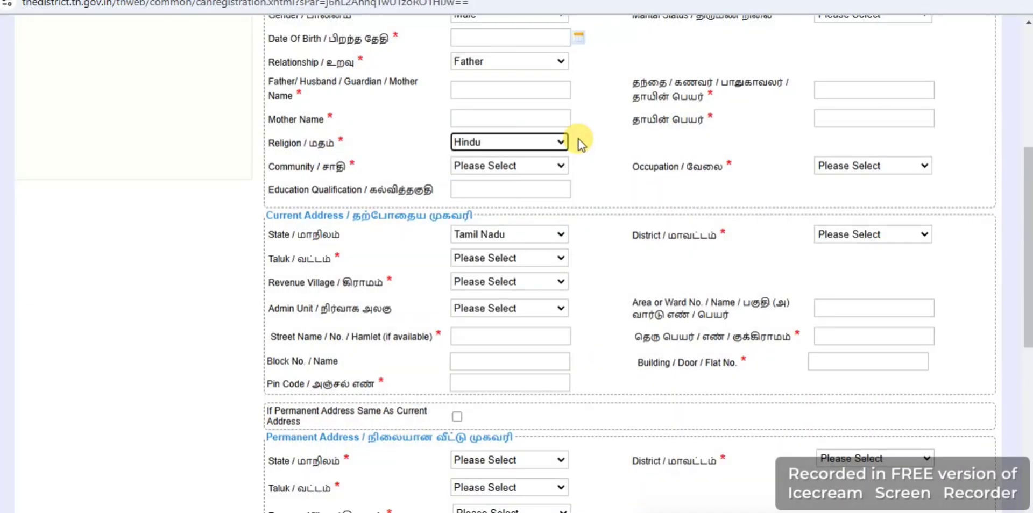
left_click(519, 166)
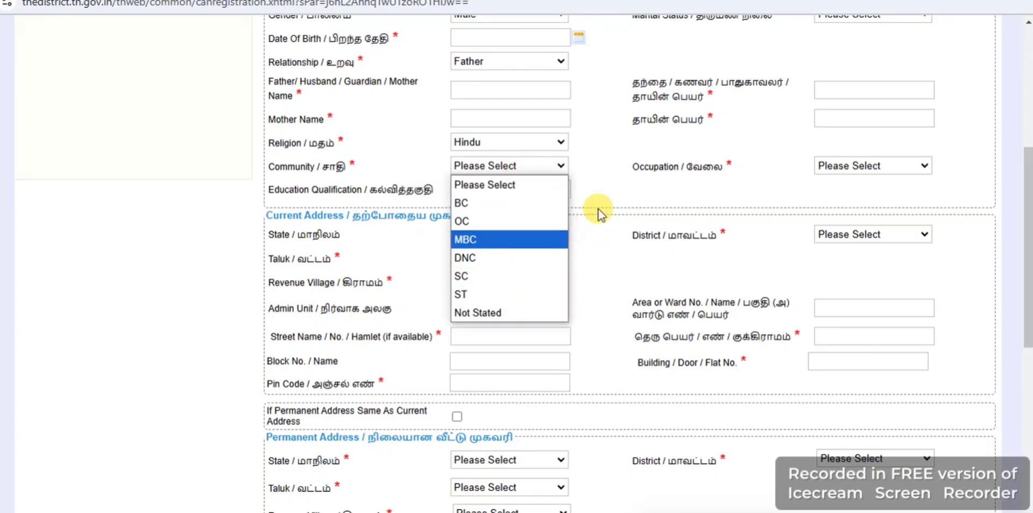
left_click(607, 168)
Step: Set the applicant's occupation to Not stated and review the other occupation options
left_click(877, 171)
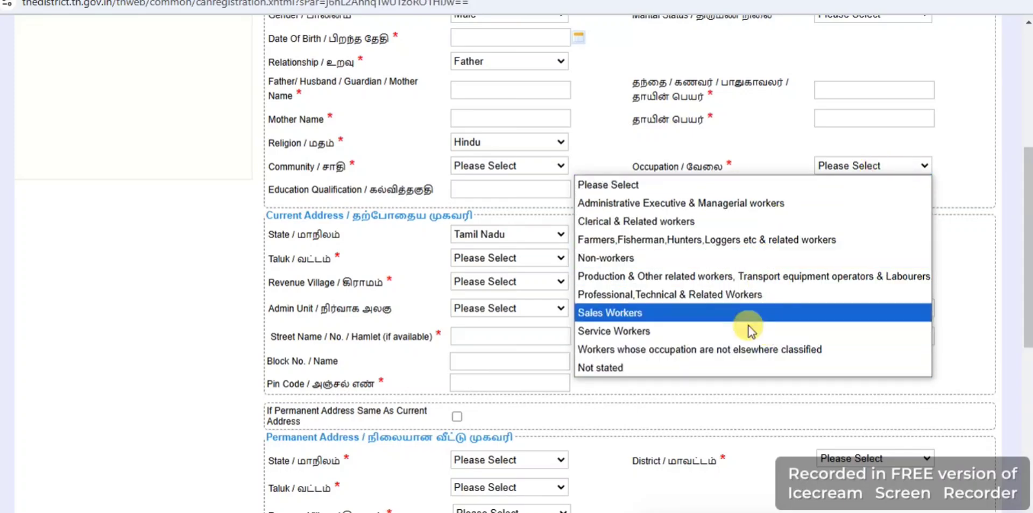
left_click(743, 367)
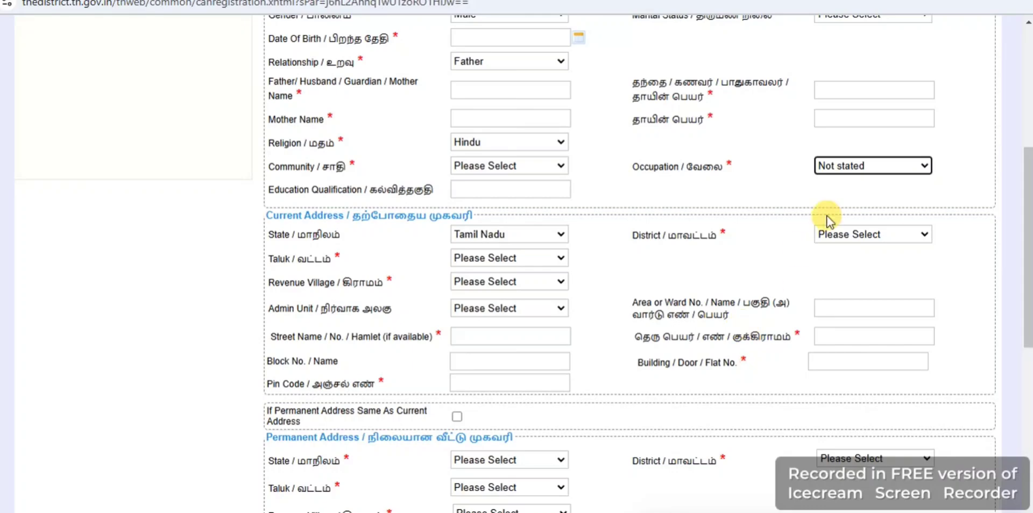
left_click(834, 172)
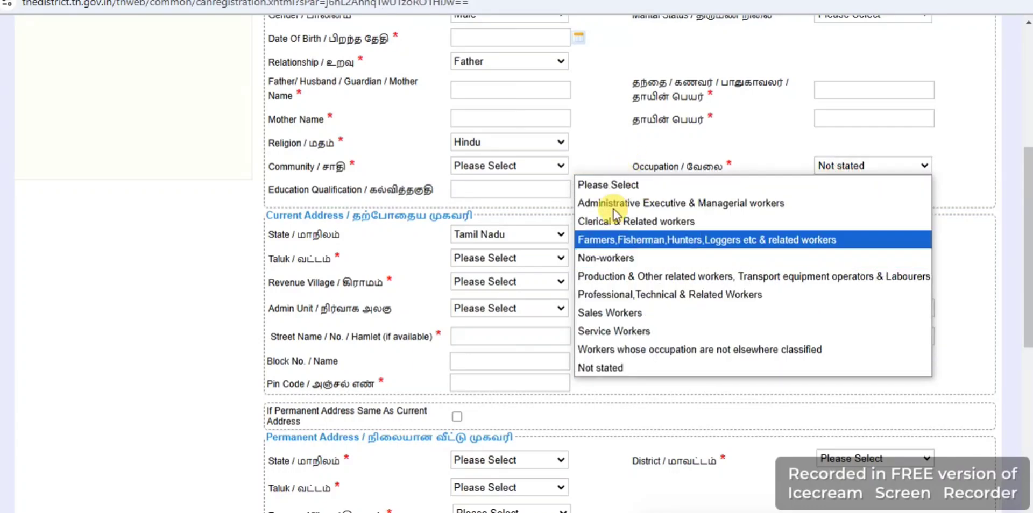
left_click(597, 146)
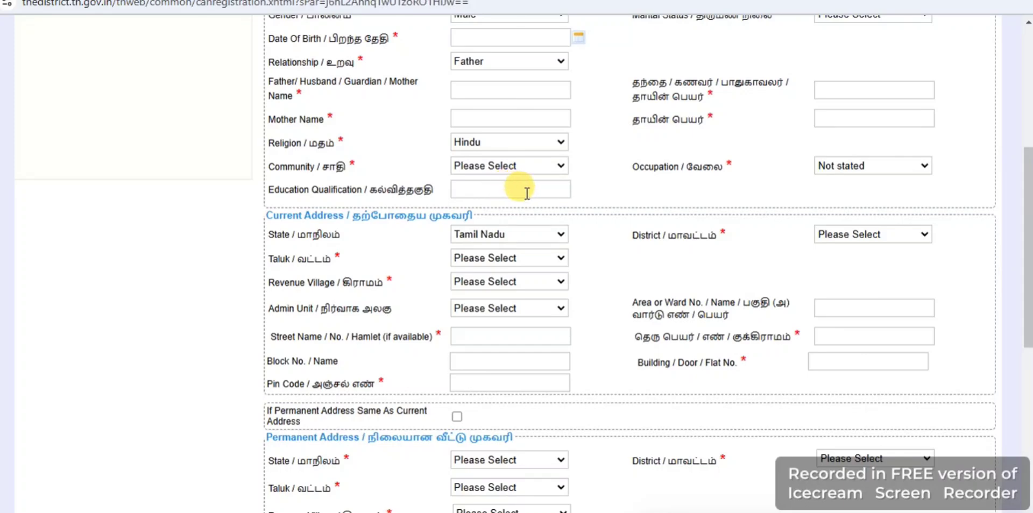
Step: Examine the current and permanent address, contact and bank sections of the CAN form down to the Register option
scroll(535, 189, "down", 2)
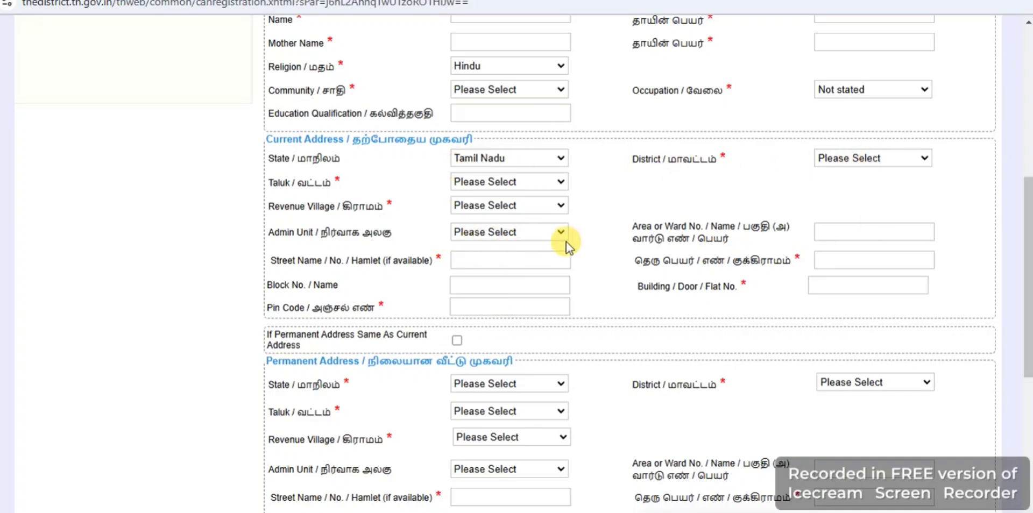
scroll(611, 219, "down", 3)
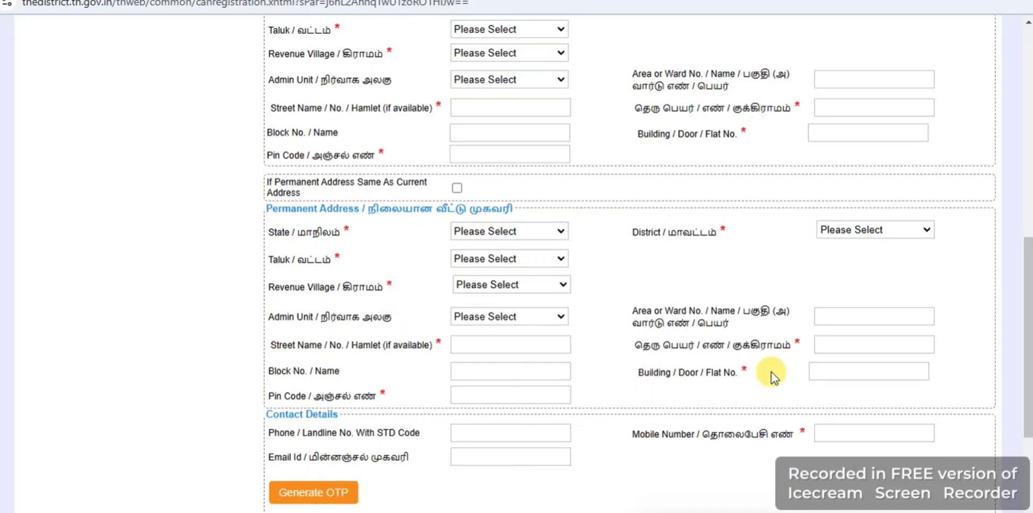
scroll(608, 276, "up", 3)
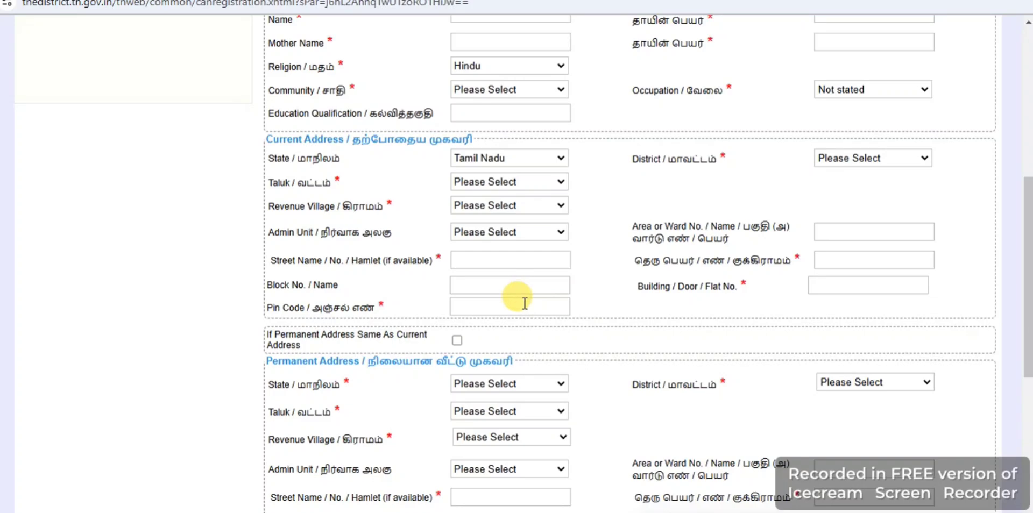
scroll(657, 277, "down", 2)
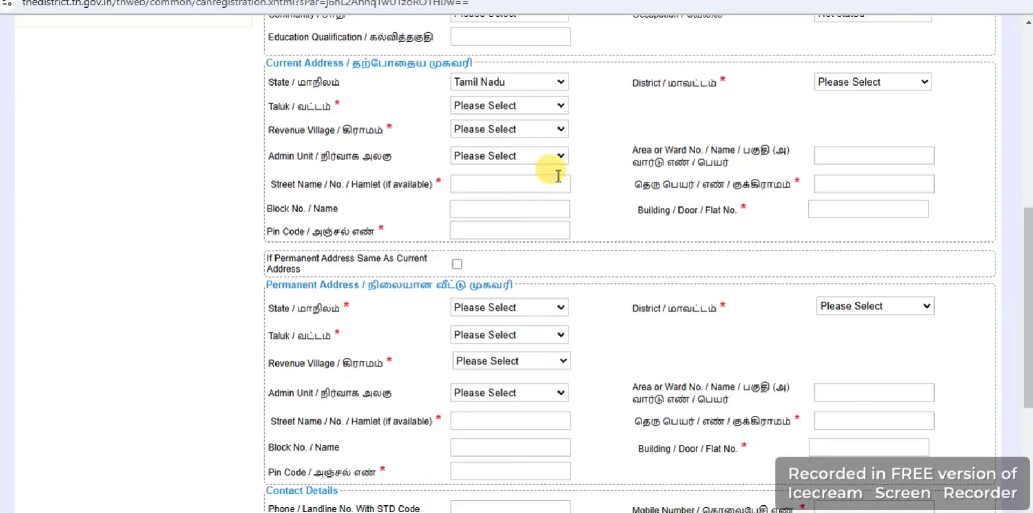
scroll(565, 253, "down", 4)
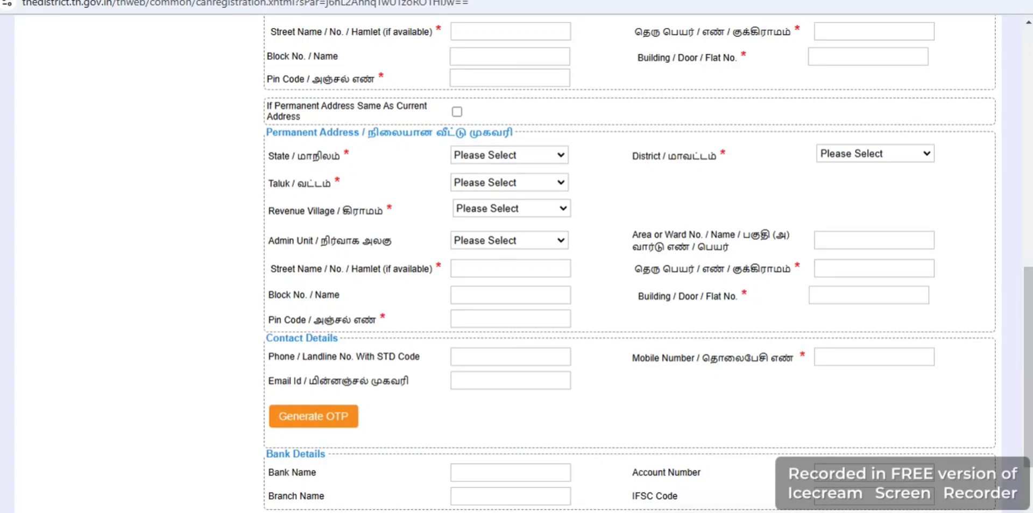
scroll(664, 402, "down", 2)
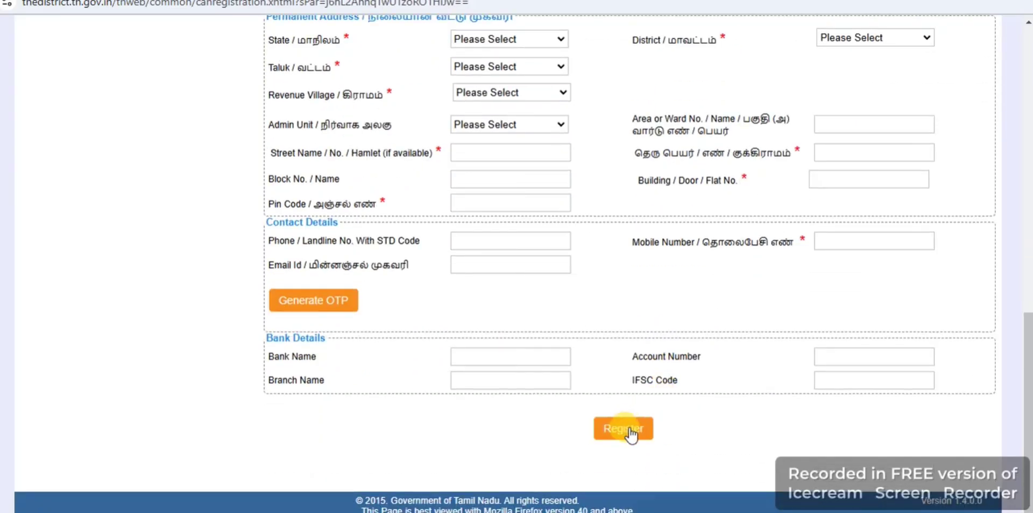
left_click(631, 433)
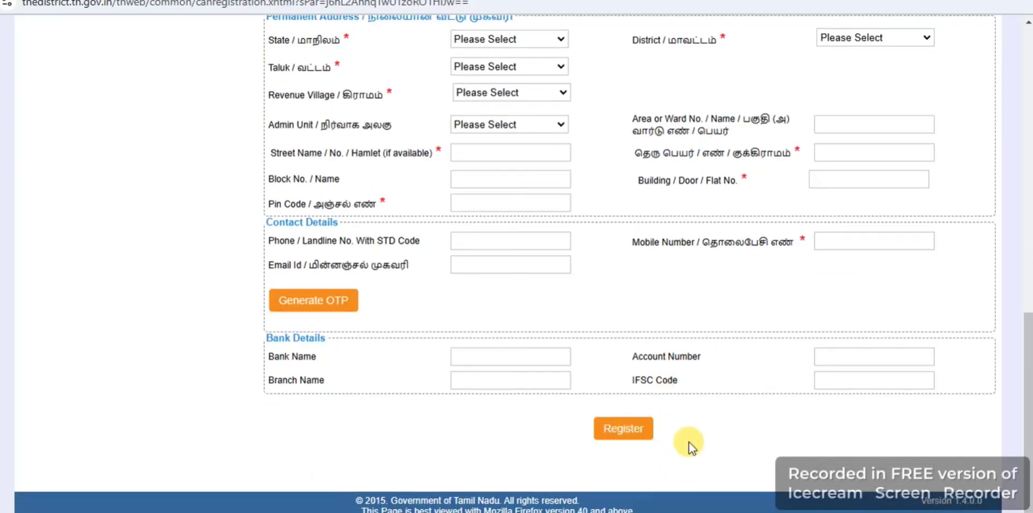
scroll(688, 440, "up", 8)
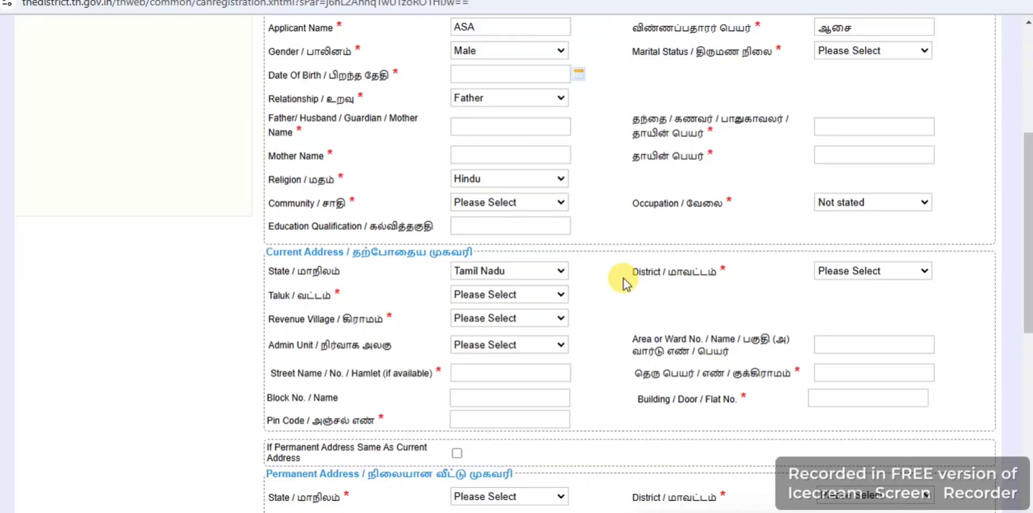
scroll(623, 279, "up", 5)
scroll(599, 237, "down", 12)
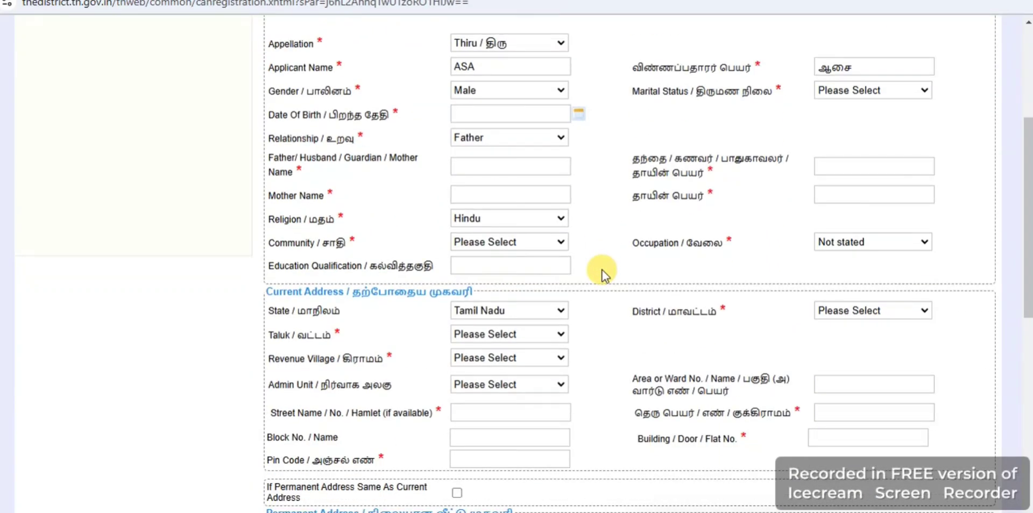
scroll(640, 355, "down", 2)
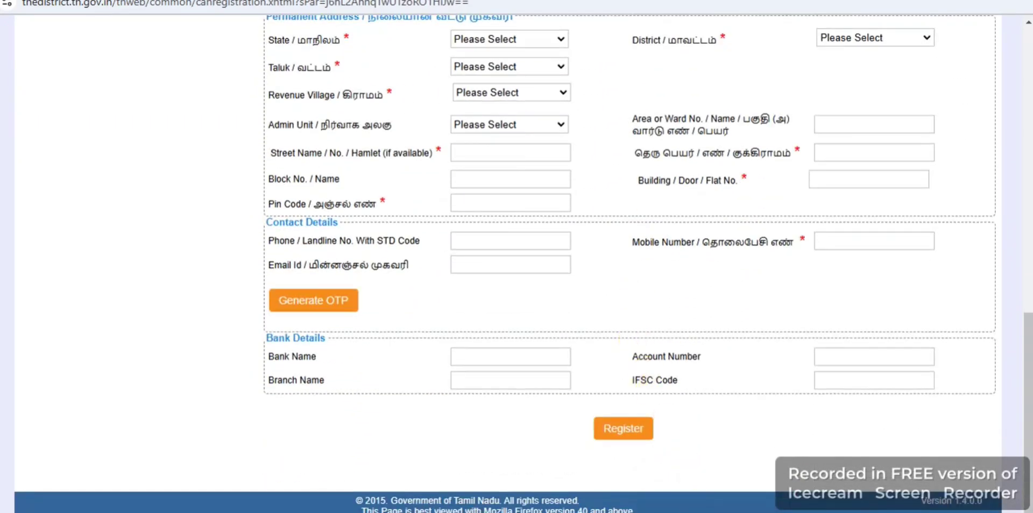